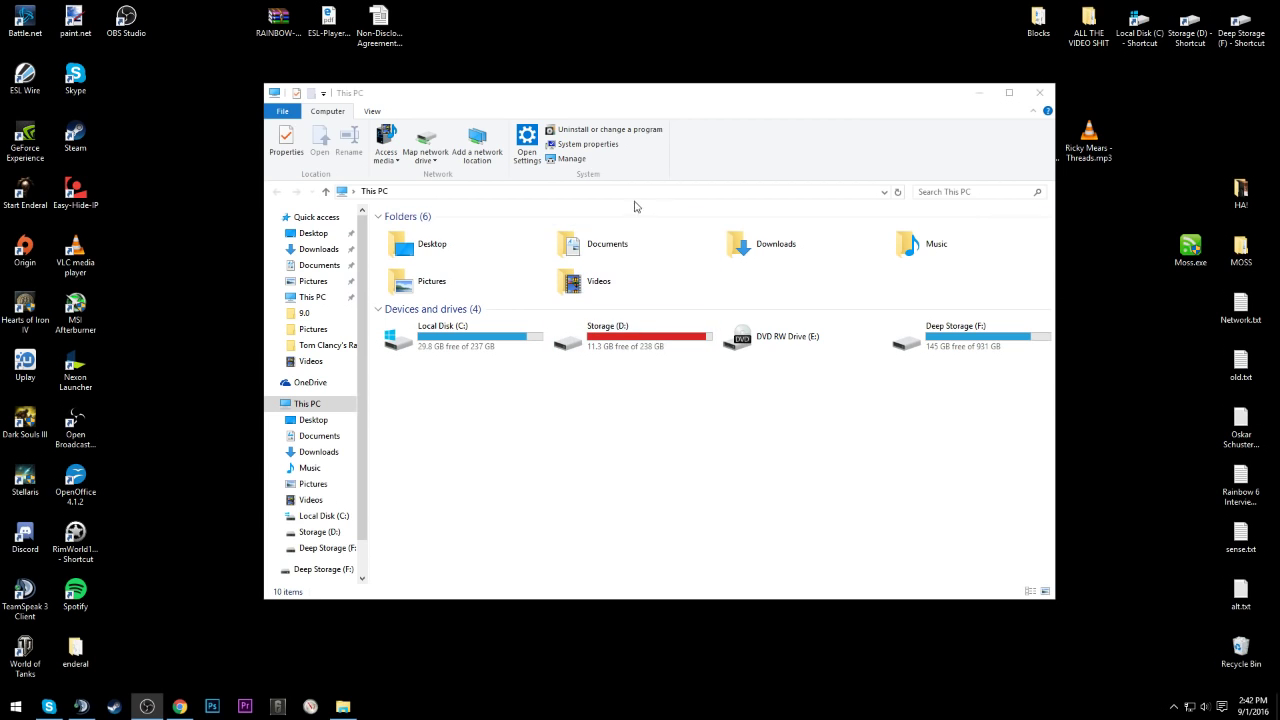
# Open GameSettings.ini from Documents > My Games > Rainbow Six - Siege > long-ID folder in Notepad
pyautogui.click(598, 257)
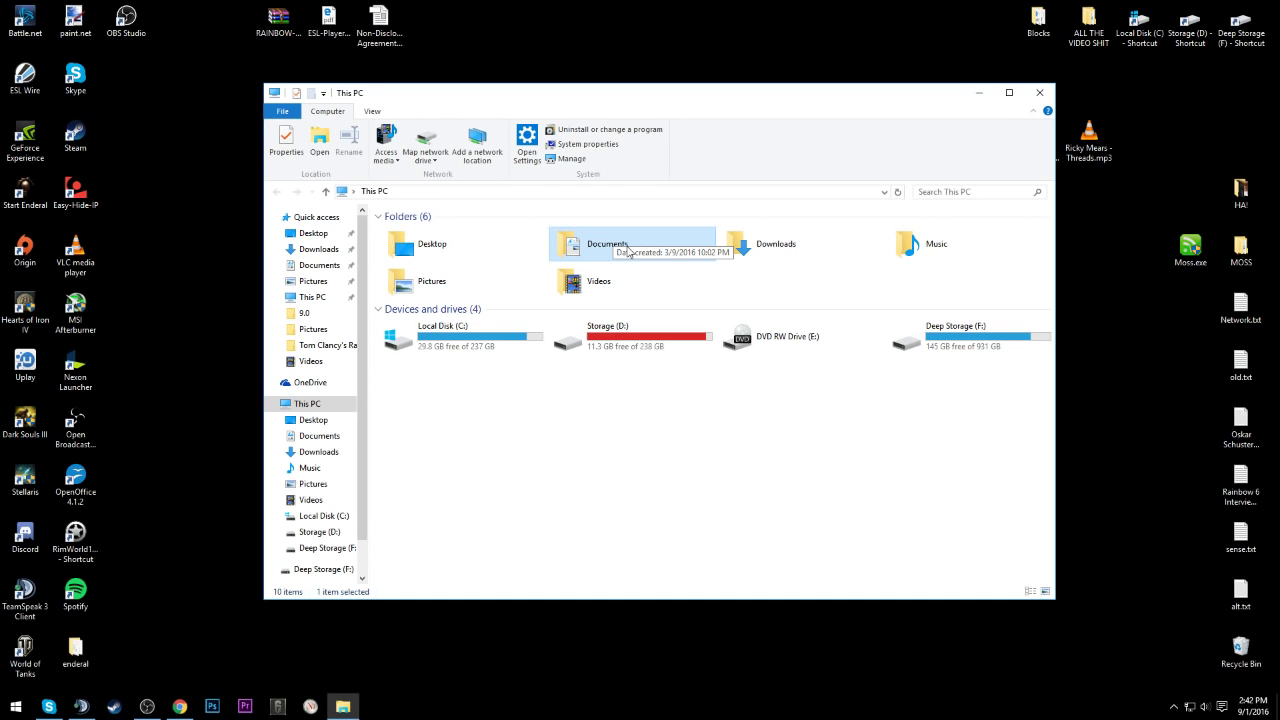
pyautogui.doubleClick(628, 252)
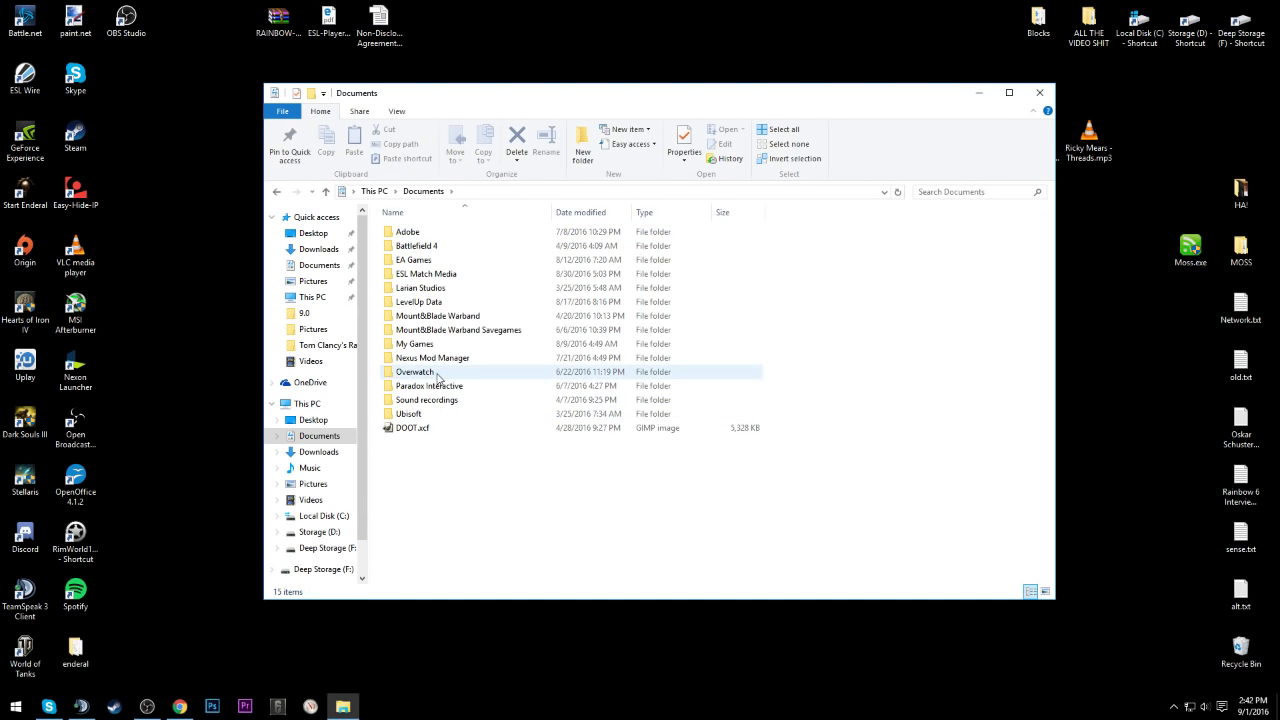
pyautogui.doubleClick(414, 343)
pyautogui.click(420, 301)
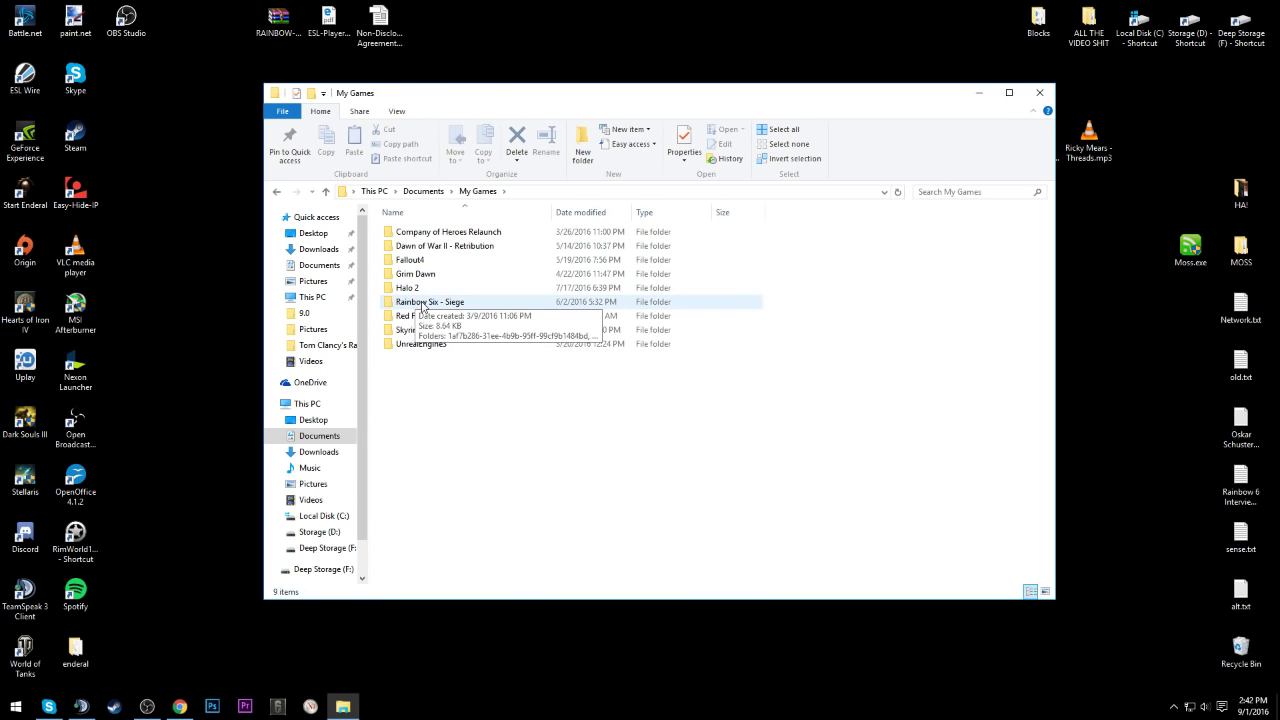
pyautogui.click(434, 302)
pyautogui.doubleClick(434, 302)
pyautogui.click(488, 301)
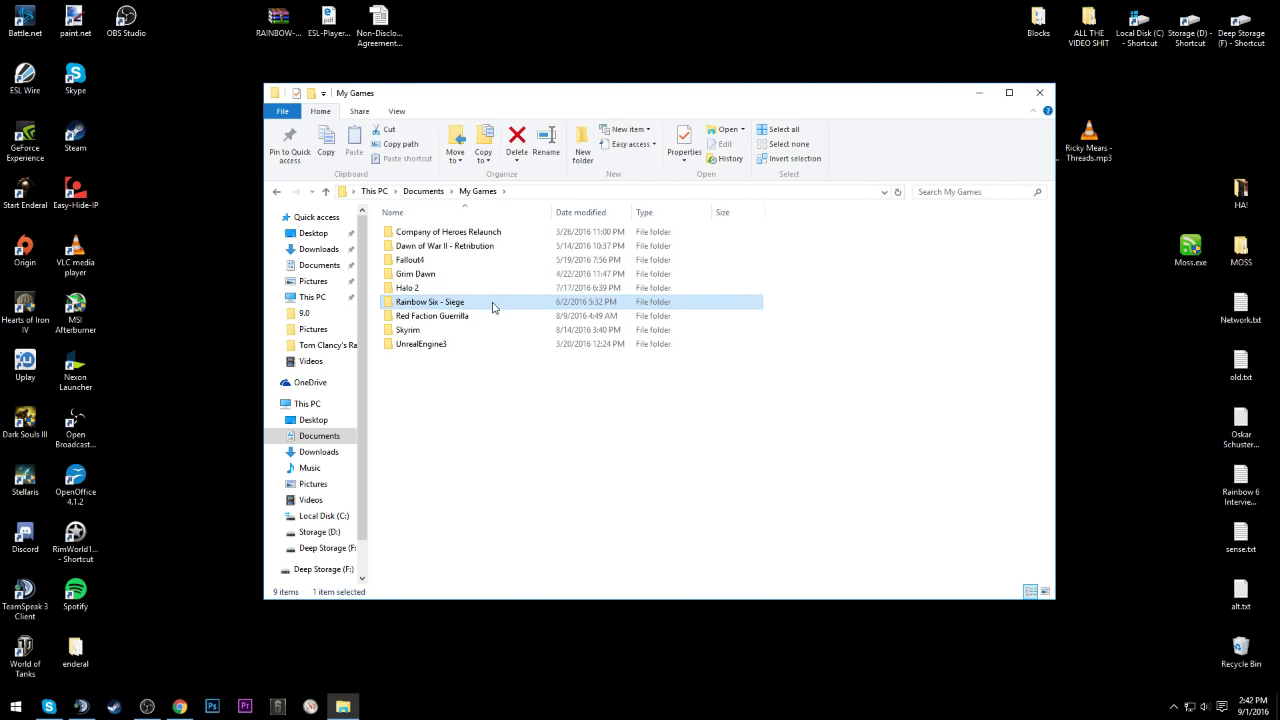
pyautogui.doubleClick(490, 304)
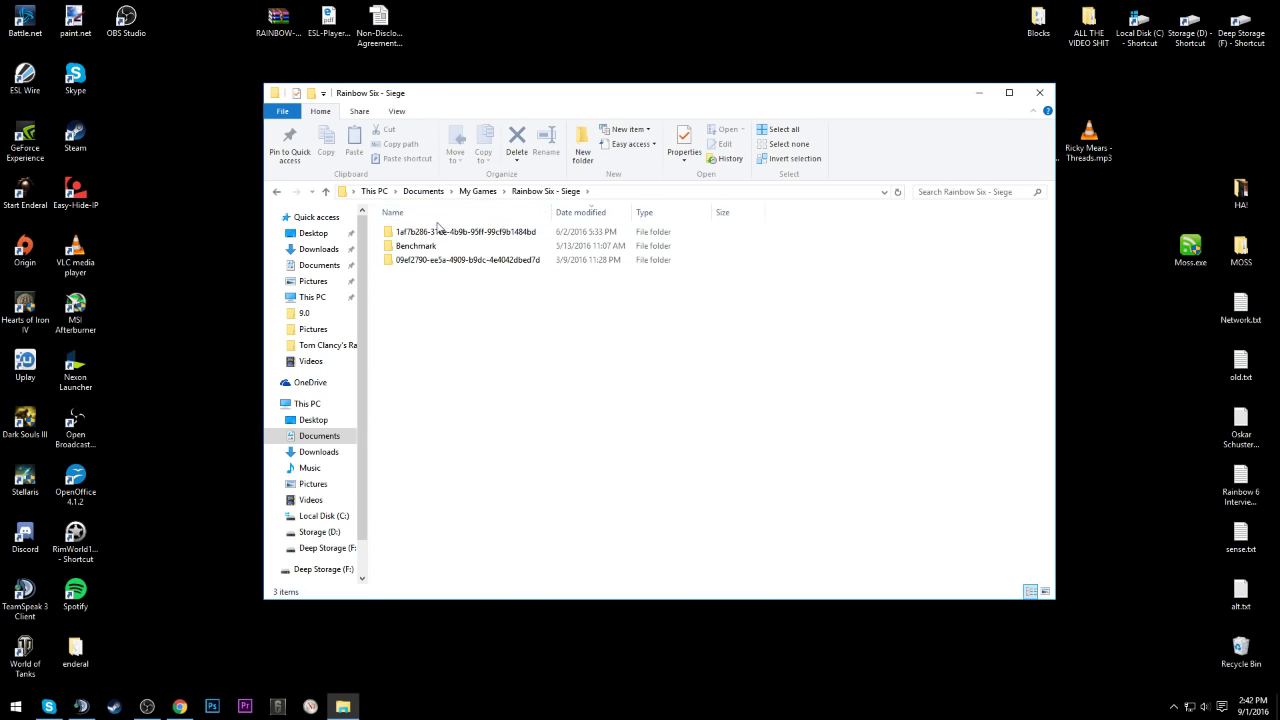
pyautogui.doubleClick(518, 262)
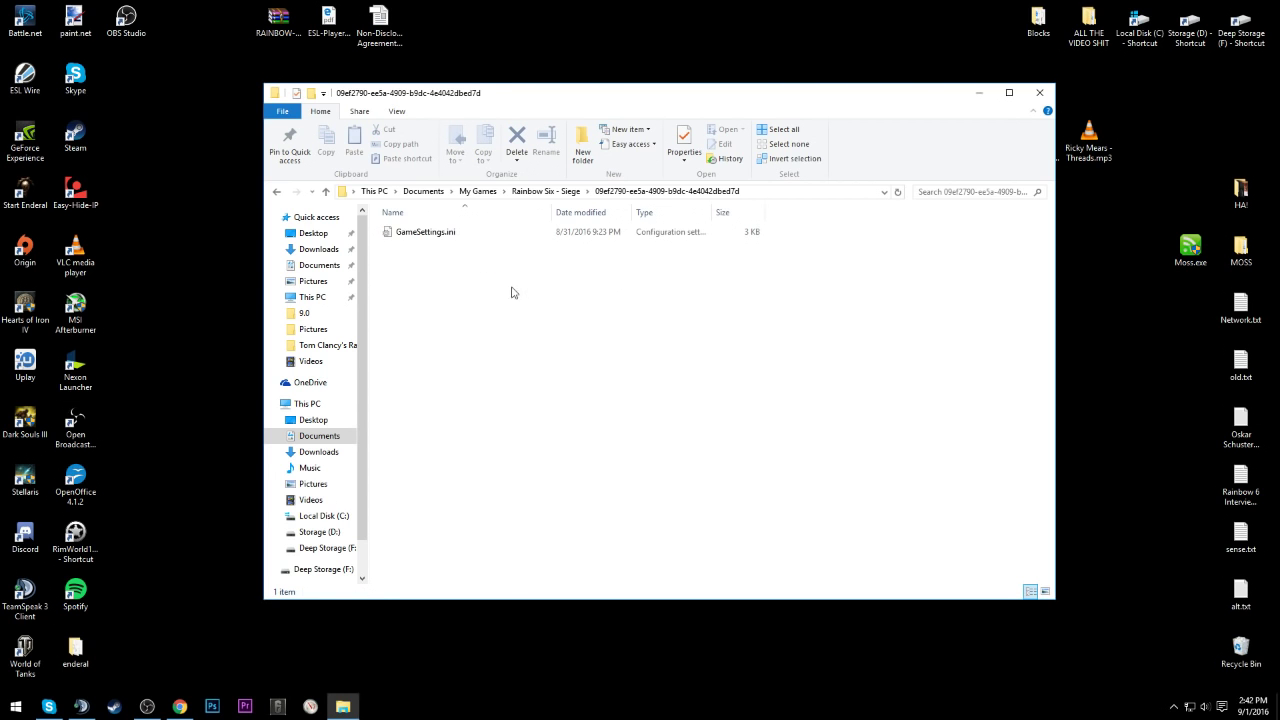
pyautogui.click(424, 236)
pyautogui.doubleClick(424, 238)
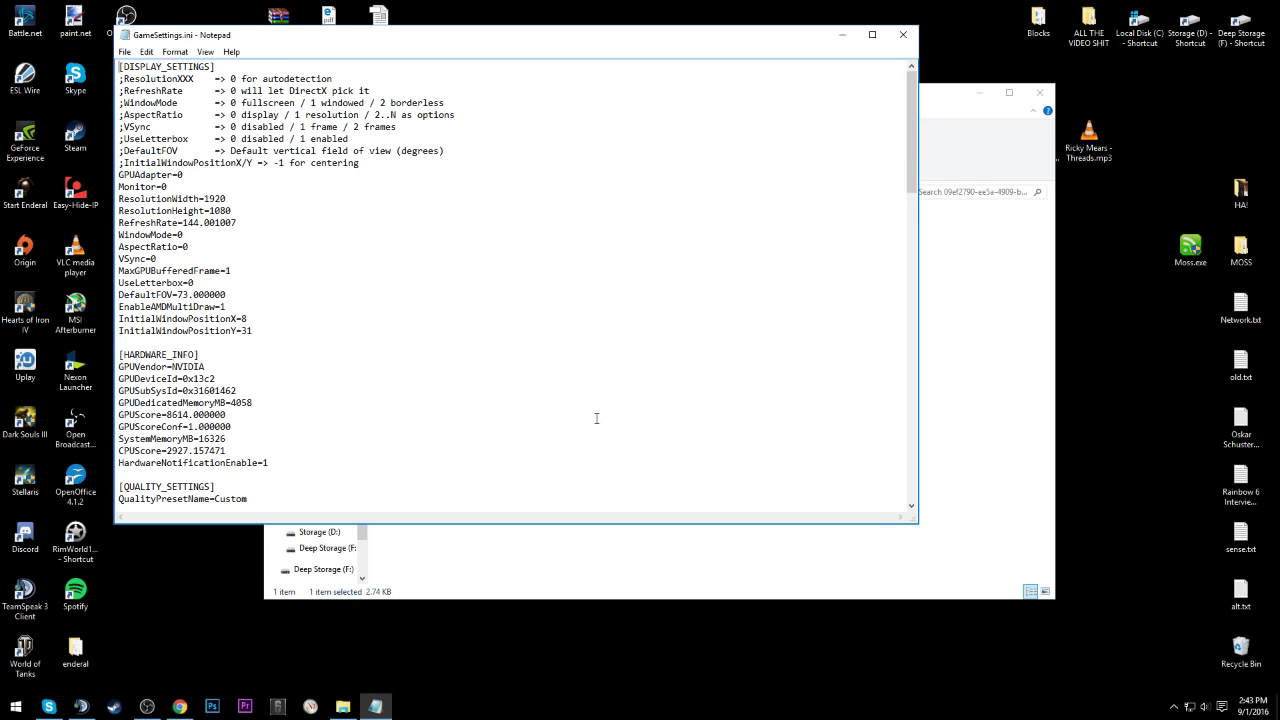
# Read down through the display, hardware, preset and INPUT settings to the AimDownSights values
pyautogui.press('Down')
pyautogui.press('Down')
pyautogui.press('Down')
pyautogui.press('Down')
pyautogui.press('Down')
pyautogui.press('Down')
pyautogui.press('Down')
pyautogui.press('Down')
pyautogui.press('Down')
pyautogui.press('Down')
pyautogui.press('Down')
pyautogui.press('Down')
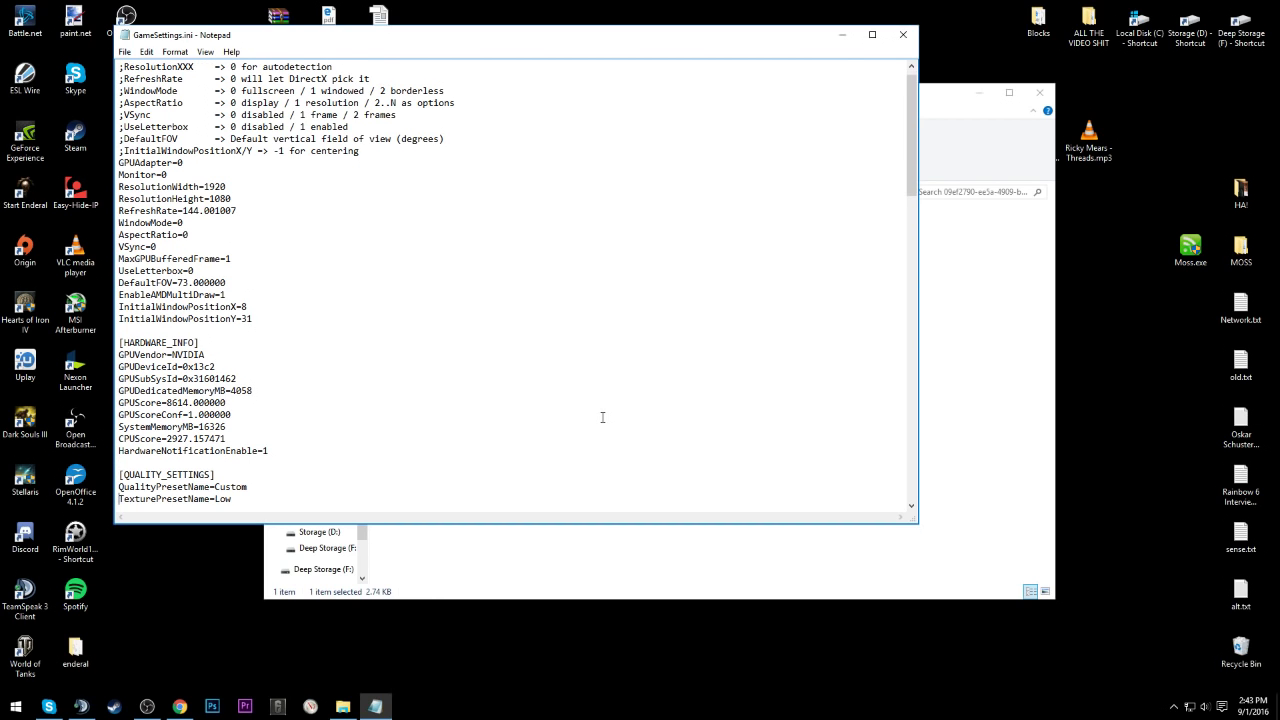
pyautogui.press('Down')
pyautogui.press('Down')
pyautogui.press('Down')
pyautogui.press('Down')
pyautogui.press('Down')
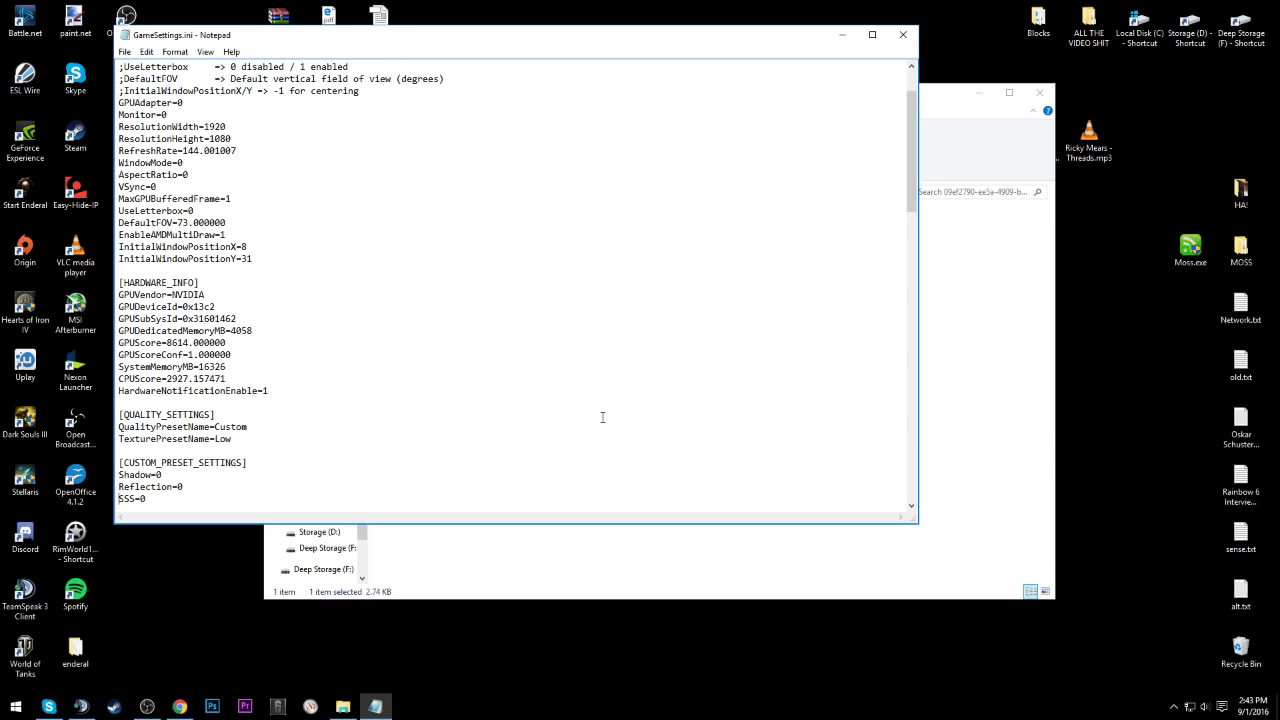
pyautogui.press('Down')
pyautogui.press('Down')
pyautogui.press('Down')
pyautogui.press('Down')
pyautogui.press('Down')
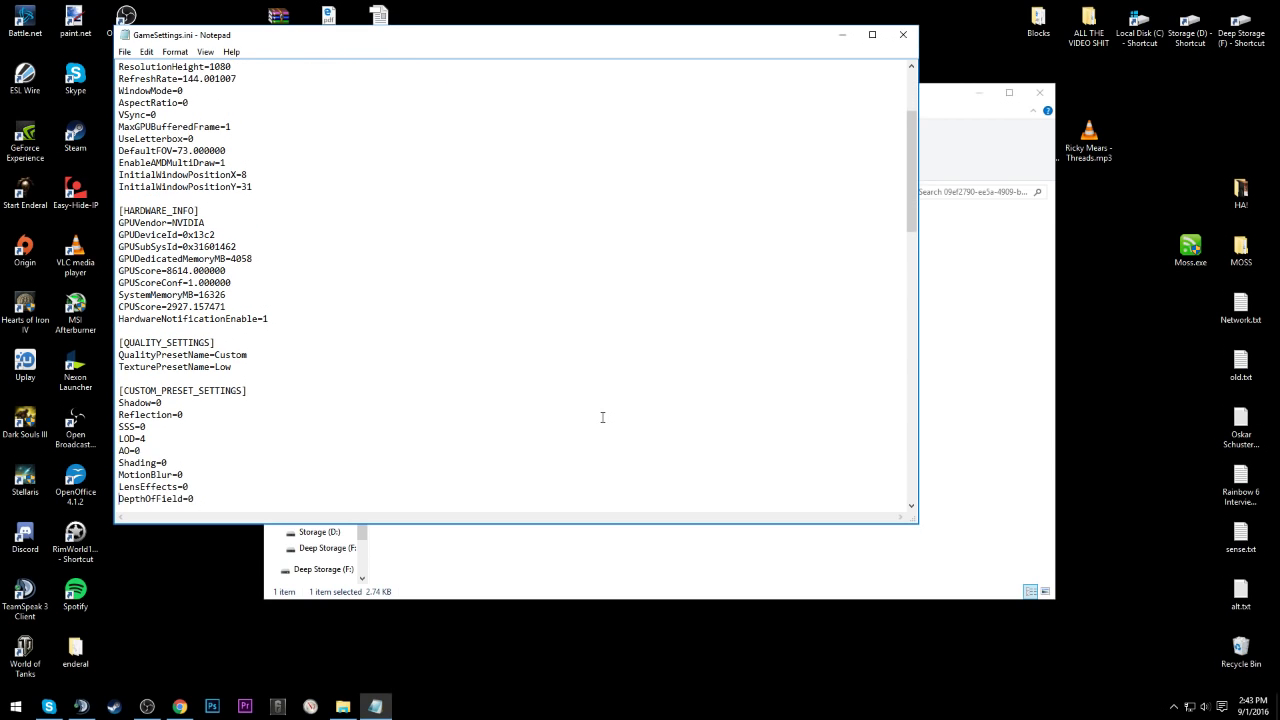
pyautogui.press('Down')
pyautogui.press('Down')
pyautogui.press('Down')
pyautogui.press('Down')
pyautogui.press('Down')
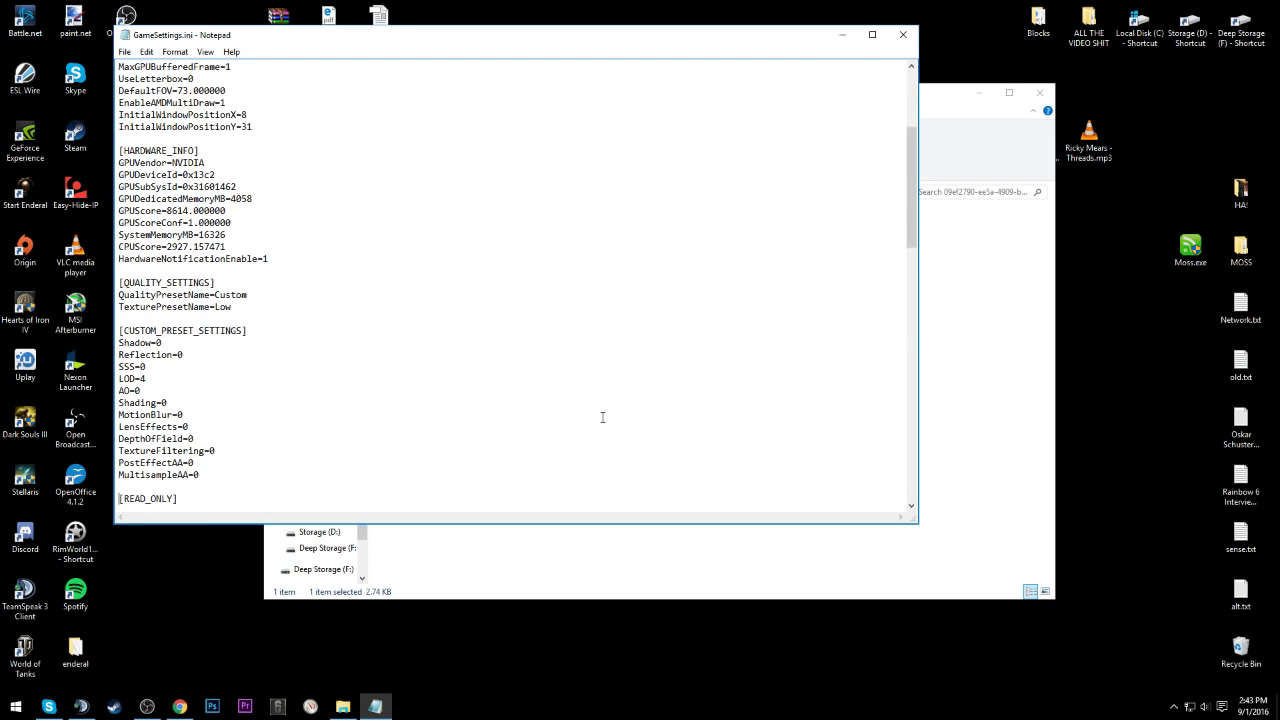
pyautogui.press('Down')
pyautogui.press('Down')
pyautogui.press('Down')
pyautogui.press('Down')
pyautogui.press('Down')
pyautogui.press('Down')
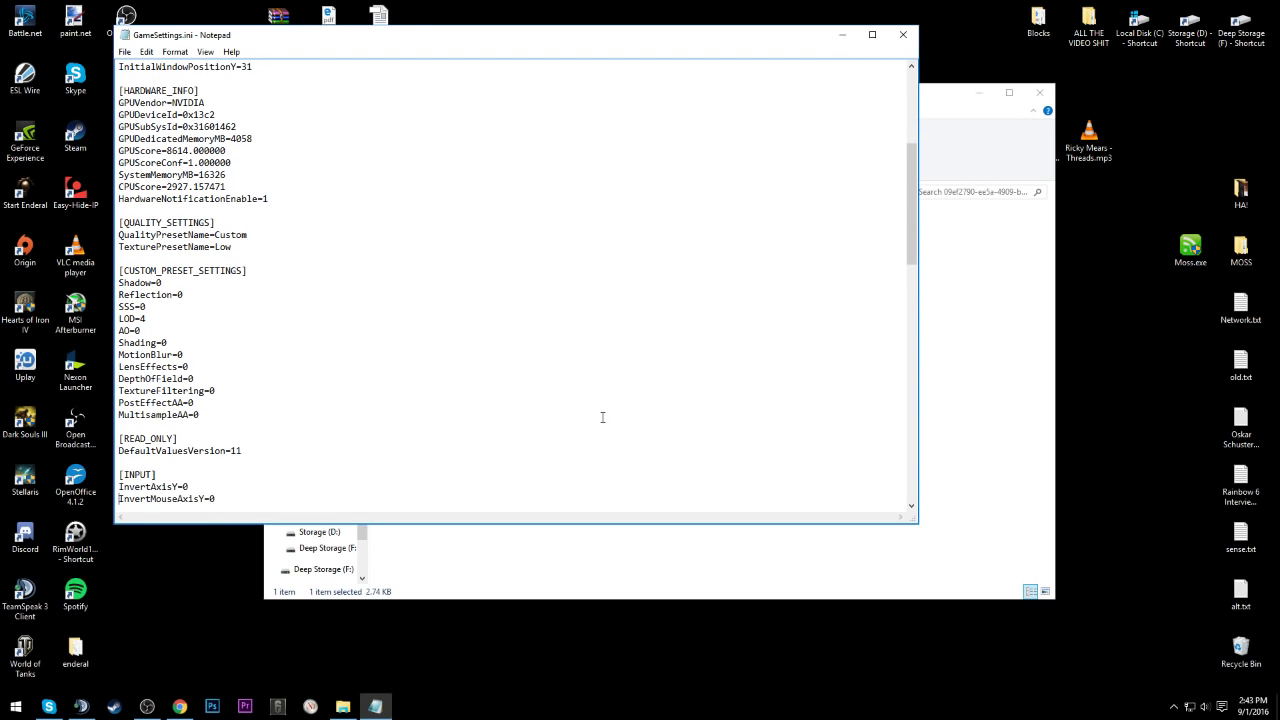
pyautogui.press('Down')
pyautogui.press('Down')
pyautogui.press('Down')
pyautogui.press('Down')
pyautogui.press('Down')
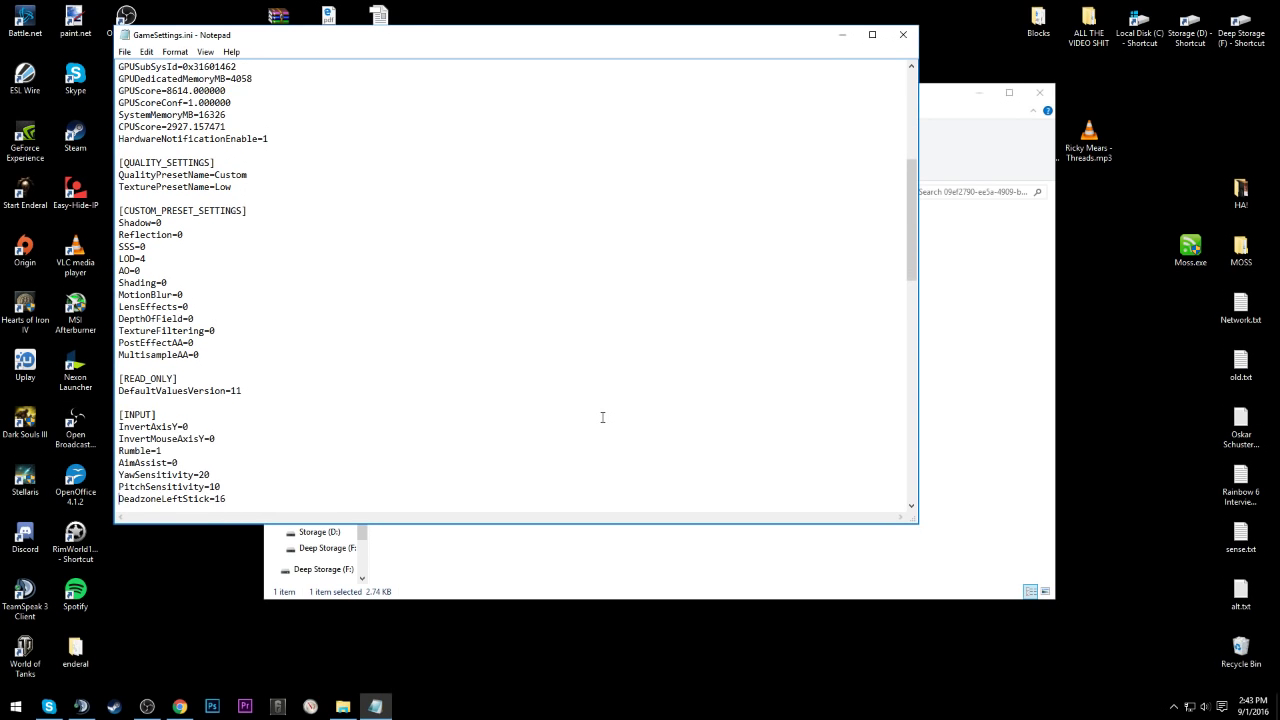
pyautogui.press('Down')
pyautogui.press('Down')
pyautogui.press('Down')
pyautogui.press('Down')
pyautogui.press('Down')
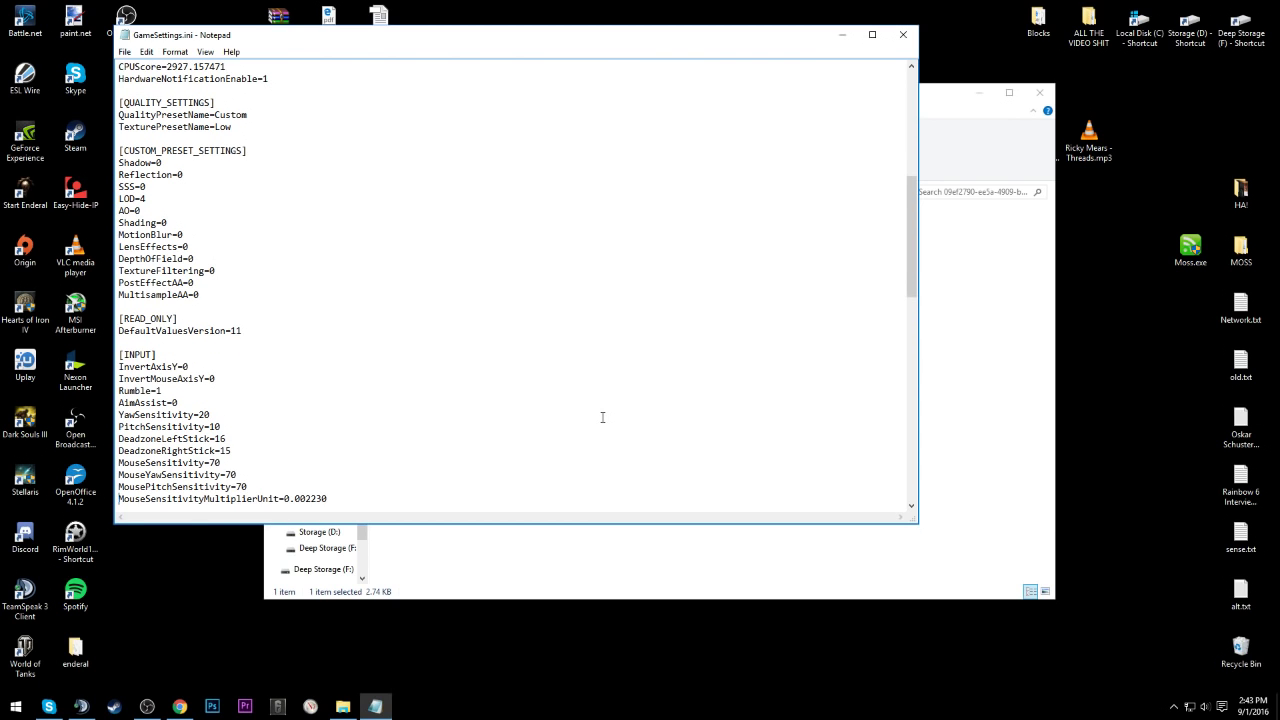
pyautogui.press('Down')
pyautogui.press('Down')
pyautogui.press('Down')
pyautogui.press('Down')
pyautogui.press('Down')
pyautogui.press('Down')
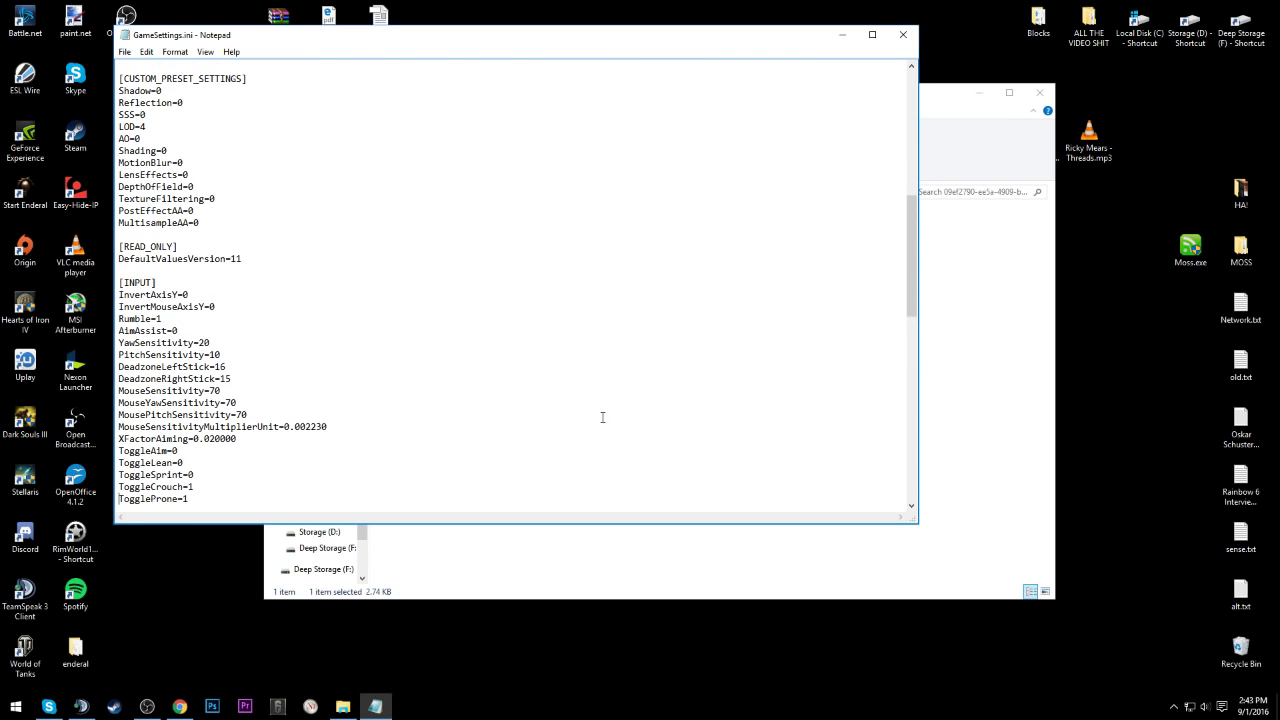
# Continue through the DISPLAY, AUDIO, GAMEPLAY and ONLINE sections, then return up to [INPUT]
pyautogui.press('Down')
pyautogui.press('Down')
pyautogui.press('Down')
pyautogui.press('Down')
pyautogui.press('Down')
pyautogui.press('Down')
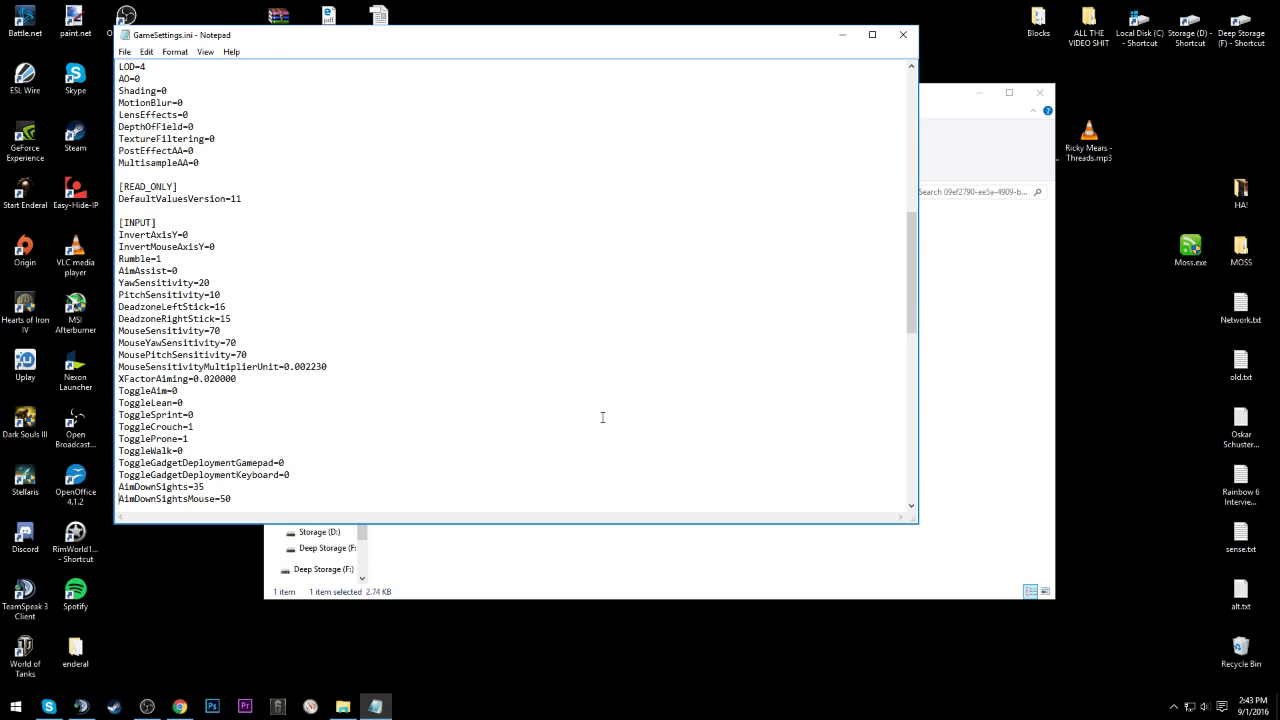
pyautogui.press('Down')
pyautogui.press('Down')
pyautogui.press('Down')
pyautogui.press('Down')
pyautogui.press('Down')
pyautogui.press('Down')
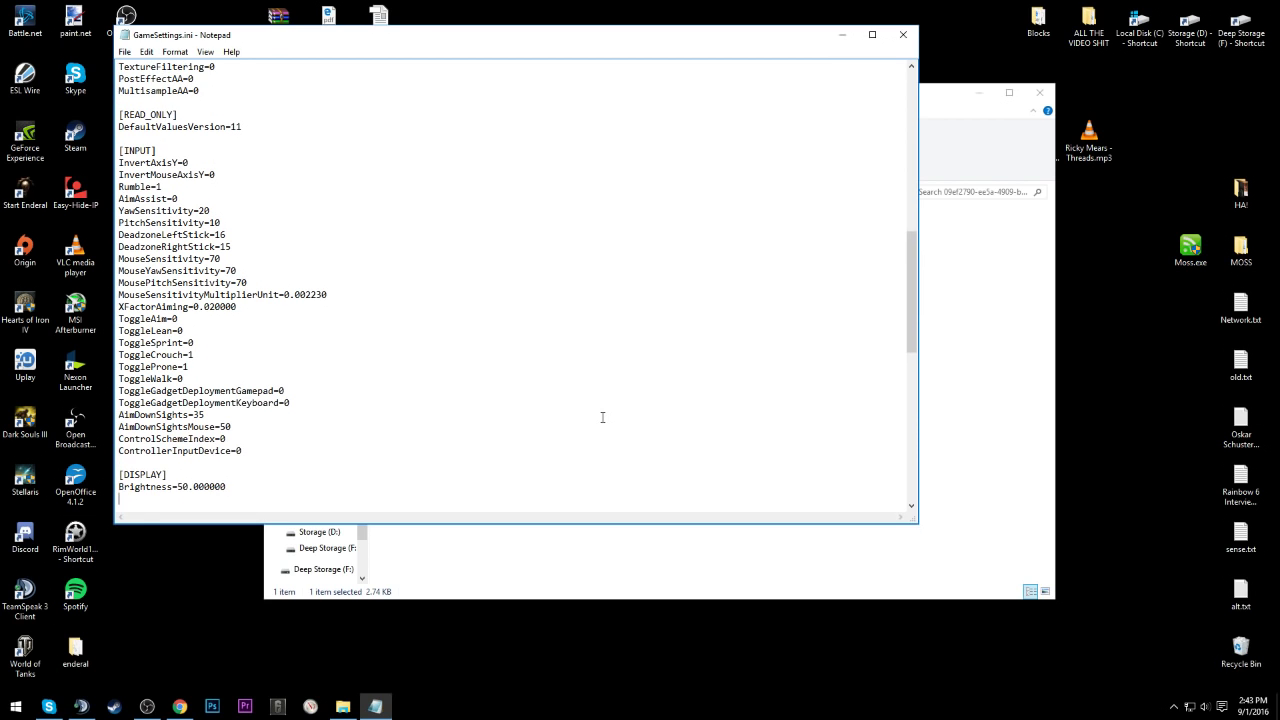
pyautogui.press('Down')
pyautogui.press('Down')
pyautogui.press('Down')
pyautogui.press('Down')
pyautogui.press('Down')
pyautogui.press('Down')
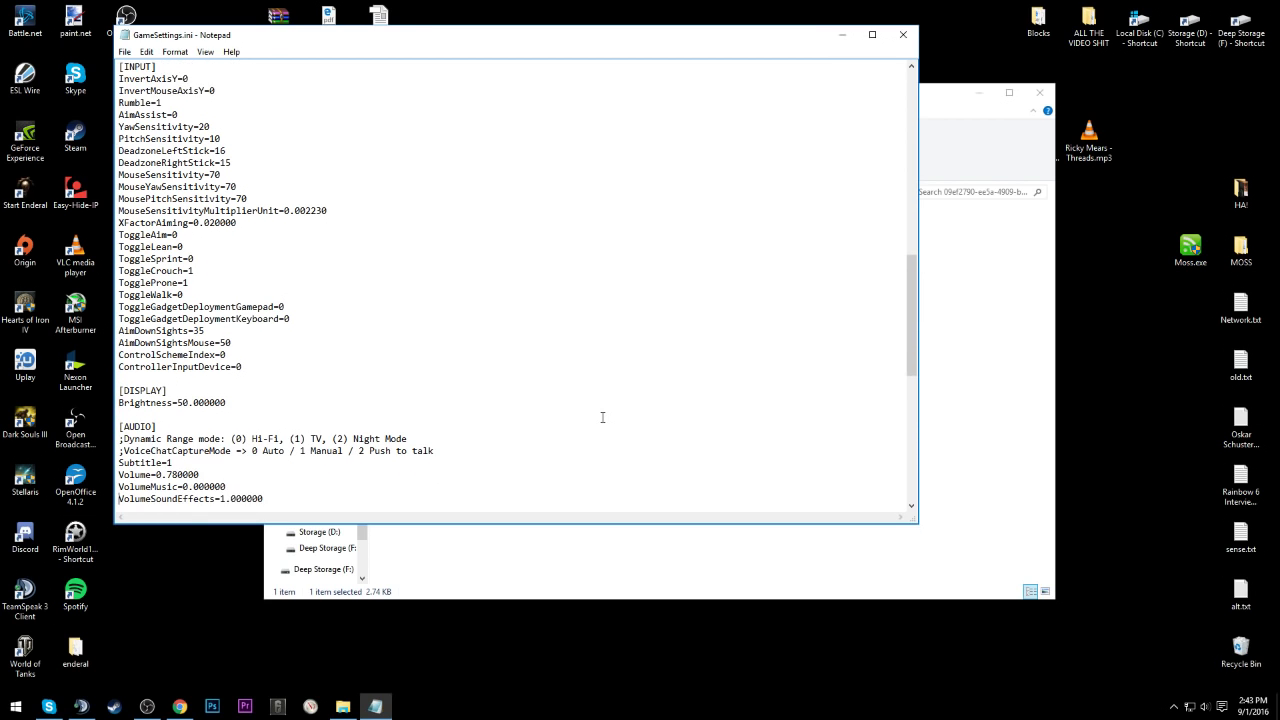
pyautogui.press('Down')
pyautogui.press('Down')
pyautogui.press('Down')
pyautogui.press('Down')
pyautogui.press('Down')
pyautogui.press('Down')
pyautogui.press('Down')
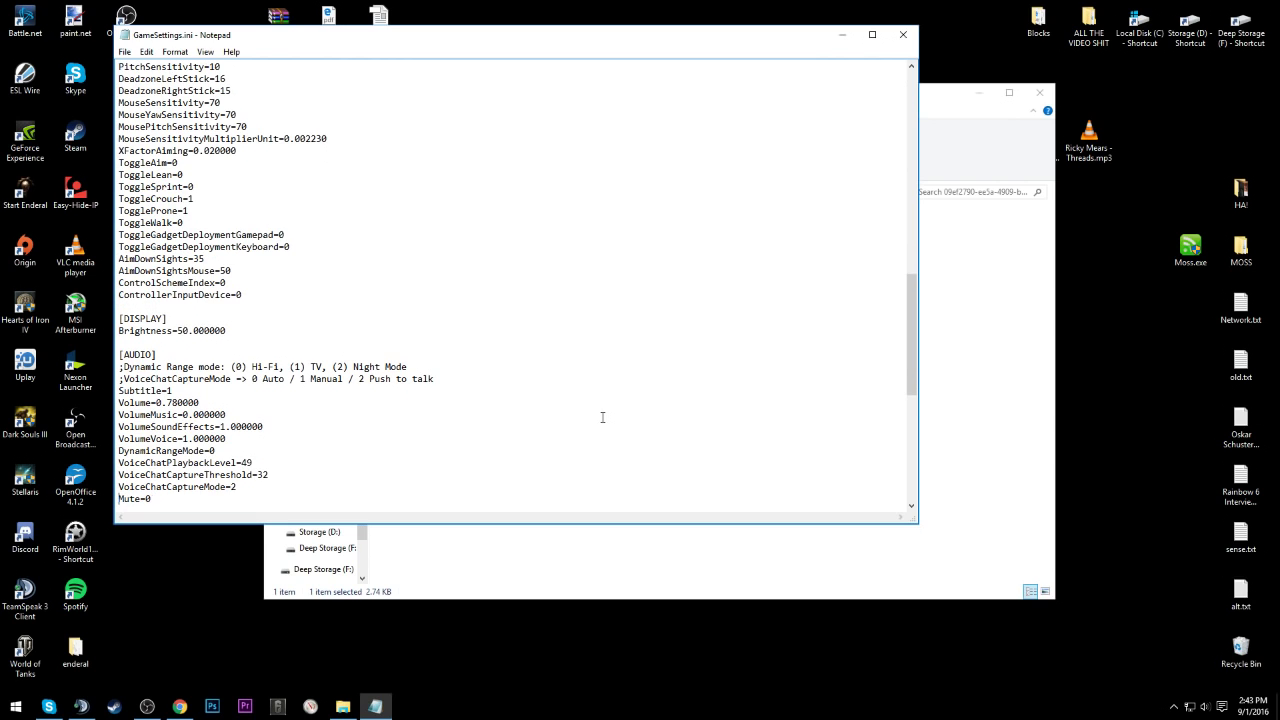
pyautogui.press('Down')
pyautogui.press('Down')
pyautogui.press('Down')
pyautogui.press('Down')
pyautogui.press('Down')
pyautogui.press('Down')
pyautogui.press('Down')
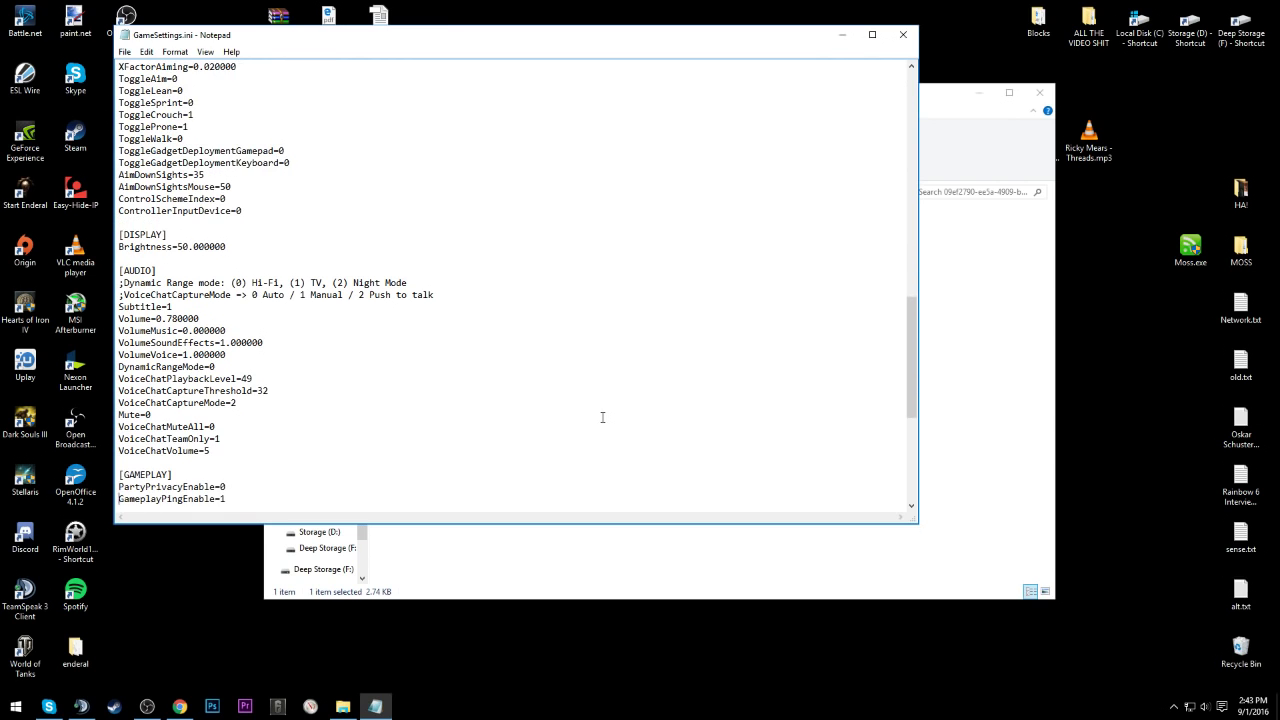
pyautogui.press('Down')
pyautogui.press('Down')
pyautogui.press('Down')
pyautogui.press('Down')
pyautogui.press('Down')
pyautogui.press('Down')
pyautogui.press('Down')
pyautogui.press('Down')
pyautogui.press('Down')
pyautogui.press('Down')
pyautogui.press('Down')
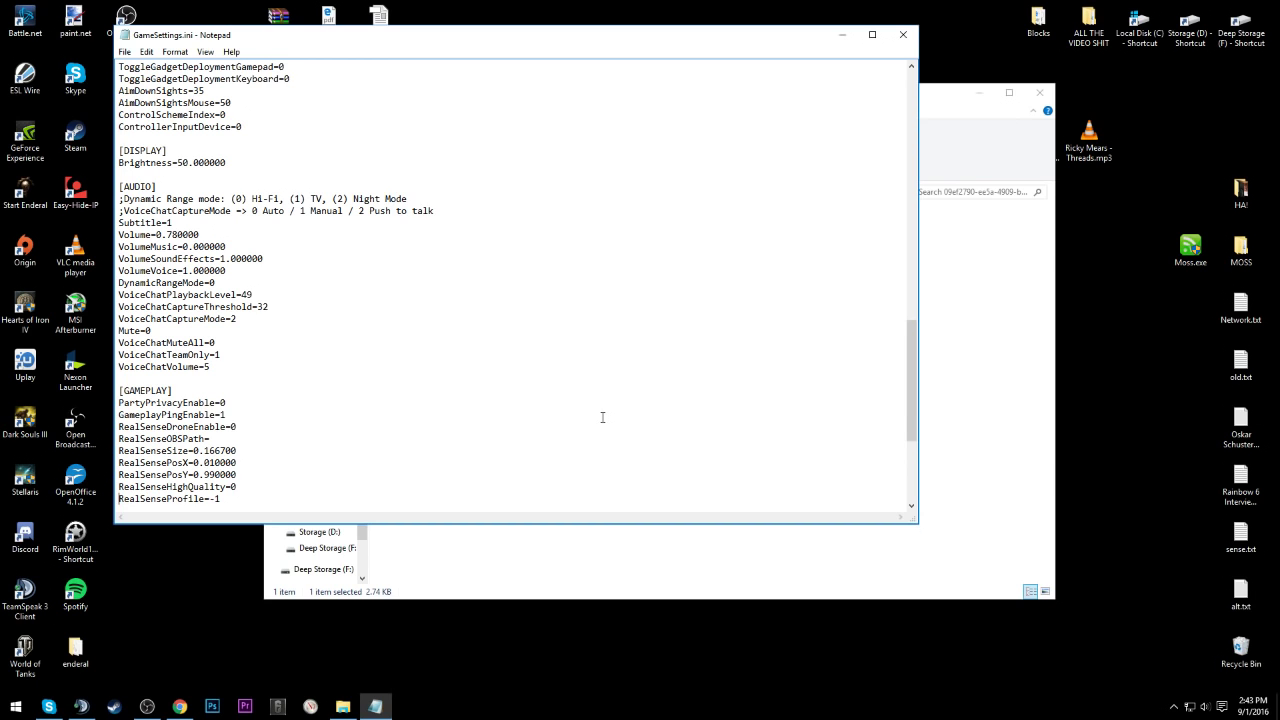
pyautogui.press('Down')
pyautogui.press('Down')
pyautogui.press('Down')
pyautogui.press('Down')
pyautogui.press('Down')
pyautogui.press('Down')
pyautogui.press('Down')
pyautogui.press('Down')
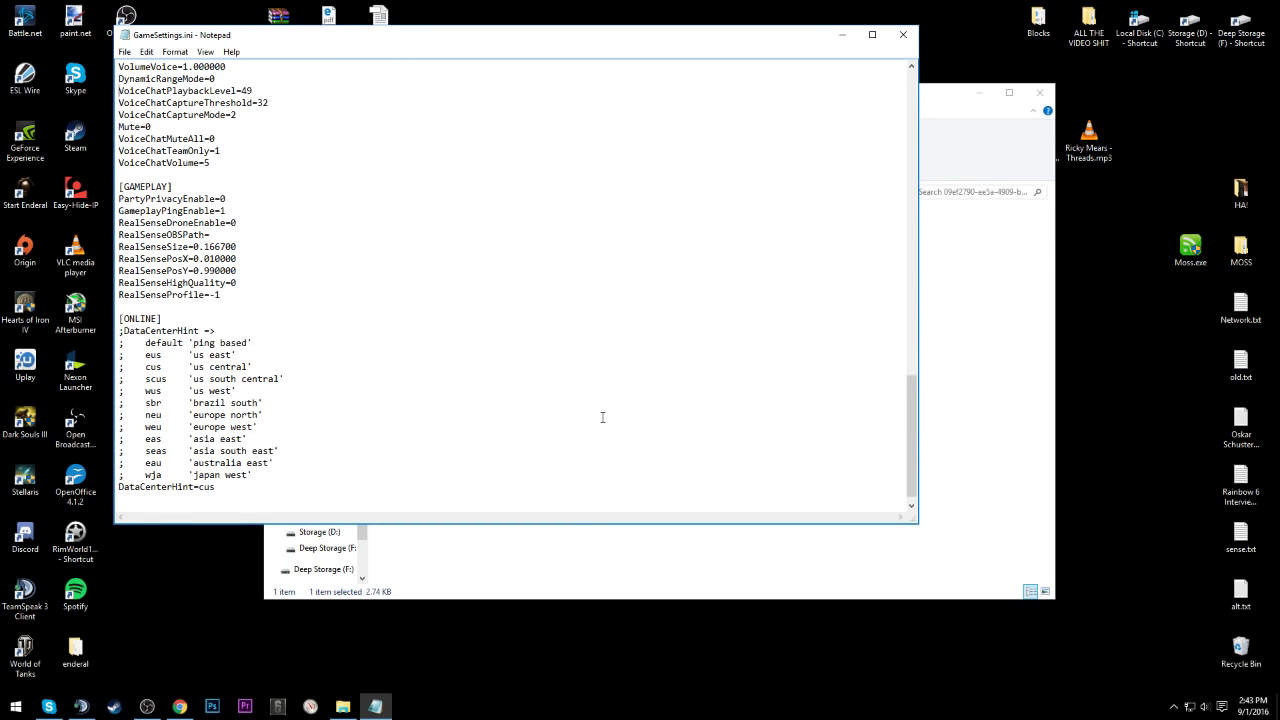
pyautogui.press('Up')
pyautogui.press('Up')
pyautogui.press('Up')
pyautogui.press('Up')
pyautogui.press('Up')
pyautogui.press('Up')
pyautogui.press('Up')
pyautogui.press('Up')
pyautogui.press('Up')
pyautogui.press('Up')
pyautogui.press('Up')
pyautogui.press('Up')
pyautogui.press('Up')
pyautogui.press('Up')
pyautogui.press('Up')
pyautogui.press('Up')
pyautogui.press('Up')
pyautogui.press('Up')
pyautogui.press('Up')
pyautogui.press('Up')
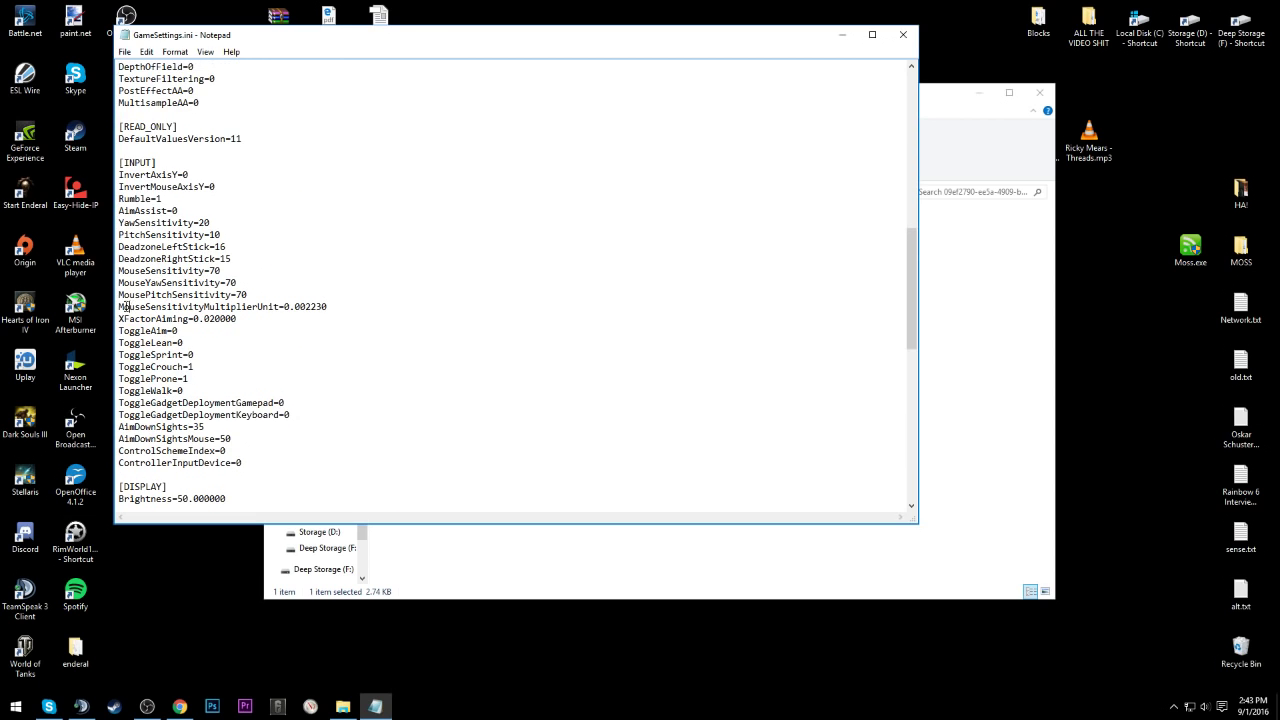
pyautogui.click(360, 309)
pyautogui.moveTo(119, 318); pyautogui.dragTo(119, 306)
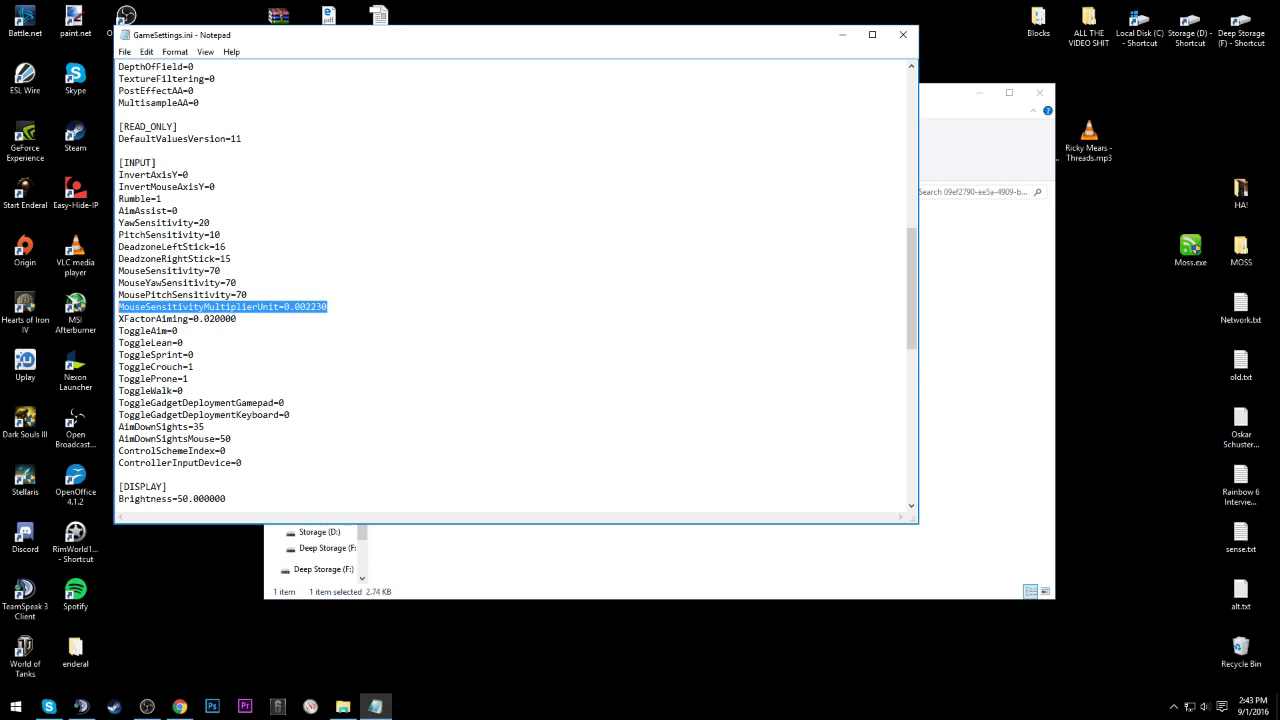
pyautogui.click(157, 307)
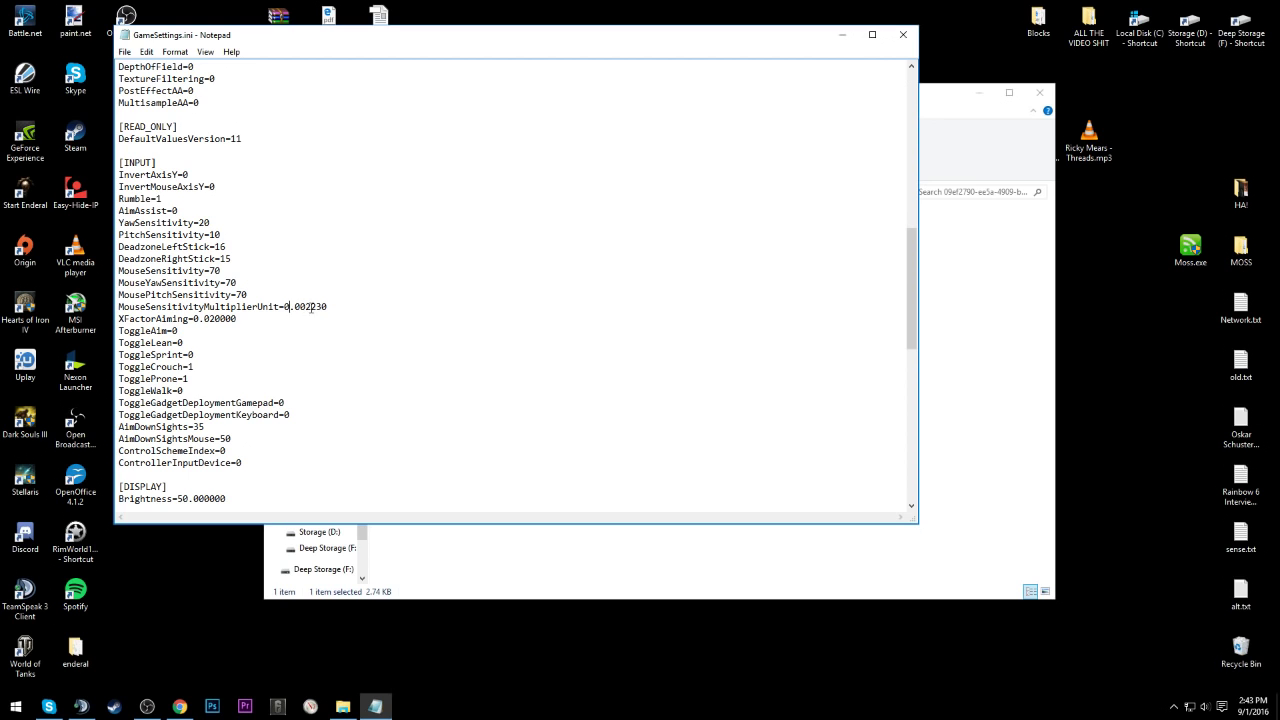
pyautogui.moveTo(334, 306); pyautogui.dragTo(116, 306)
pyautogui.click(330, 319)
pyautogui.write('1-100')
pyautogui.press('BackSpace')
pyautogui.press('BackSpace')
pyautogui.press('BackSpace')
pyautogui.press('BackSpace')
pyautogui.press('BackSpace')
pyautogui.press('BackSpace')
# Highlight the 0.002230 sensitivity multiplier value, briefly switching to another program and back
pyautogui.hotkey('shift', 'Left')
pyautogui.hotkey('shift', 'Left')
pyautogui.hotkey('shift', 'Left')
pyautogui.hotkey('shift', 'Left')
pyautogui.hotkey('shift', 'Left')
pyautogui.hotkey('shift', 'Left')
pyautogui.hotkey('shift', 'Left')
pyautogui.hotkey('shift', 'Left')
pyautogui.click(242, 318)
pyautogui.click(84, 708)
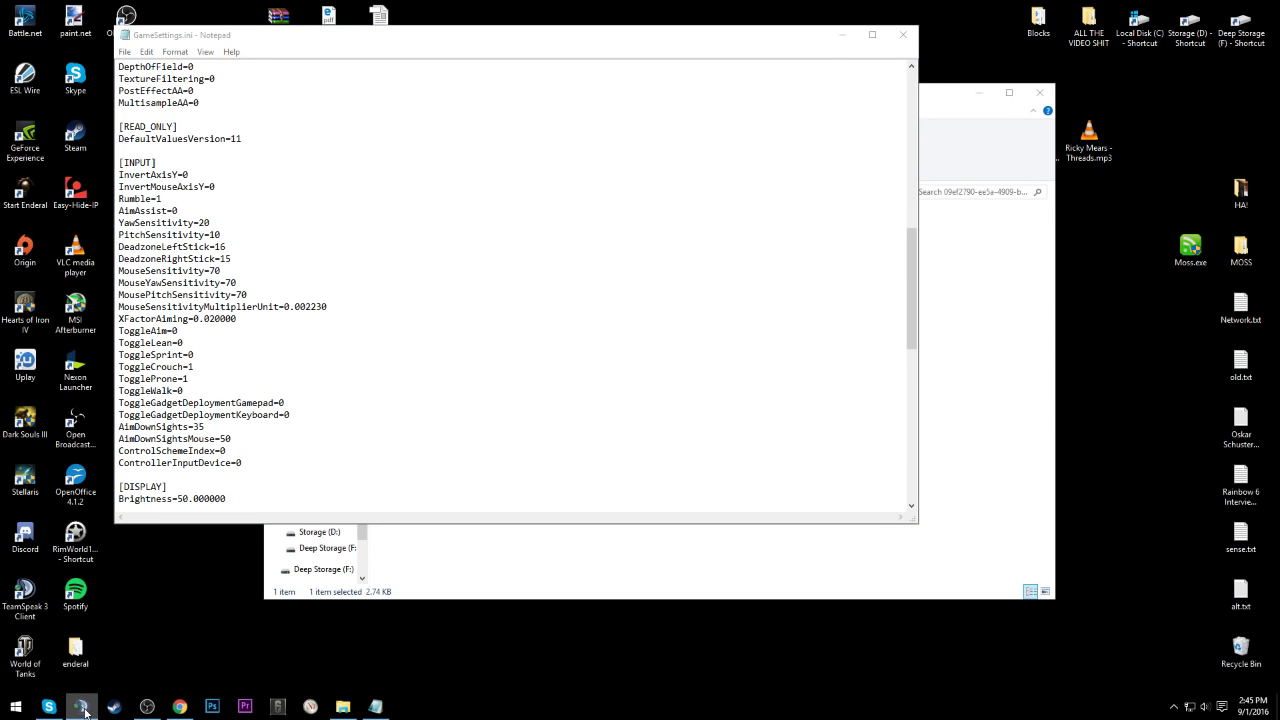
pyautogui.click(216, 443)
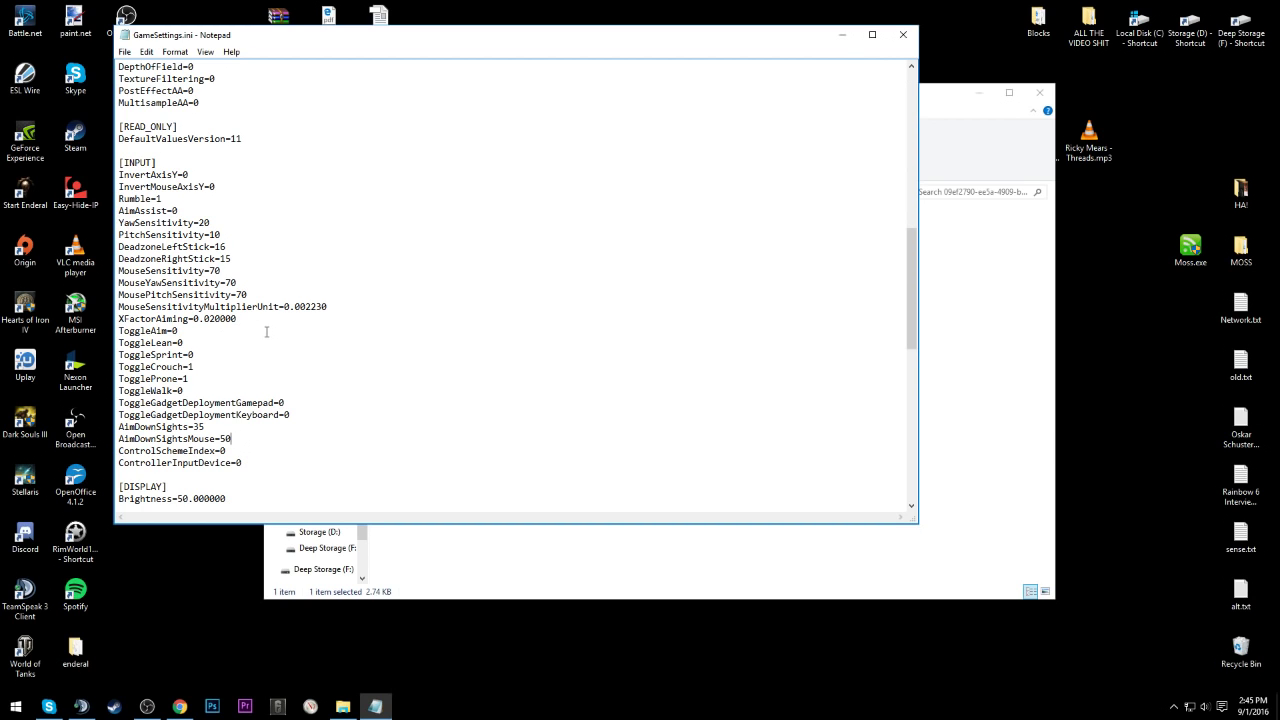
# Go over the mouse and yaw sensitivity lines, then leave Notepad for another program
pyautogui.moveTo(168, 270); pyautogui.dragTo(199, 283)
pyautogui.click(258, 285)
pyautogui.click(225, 283)
pyautogui.moveTo(258, 288); pyautogui.dragTo(178, 270)
pyautogui.click(258, 288)
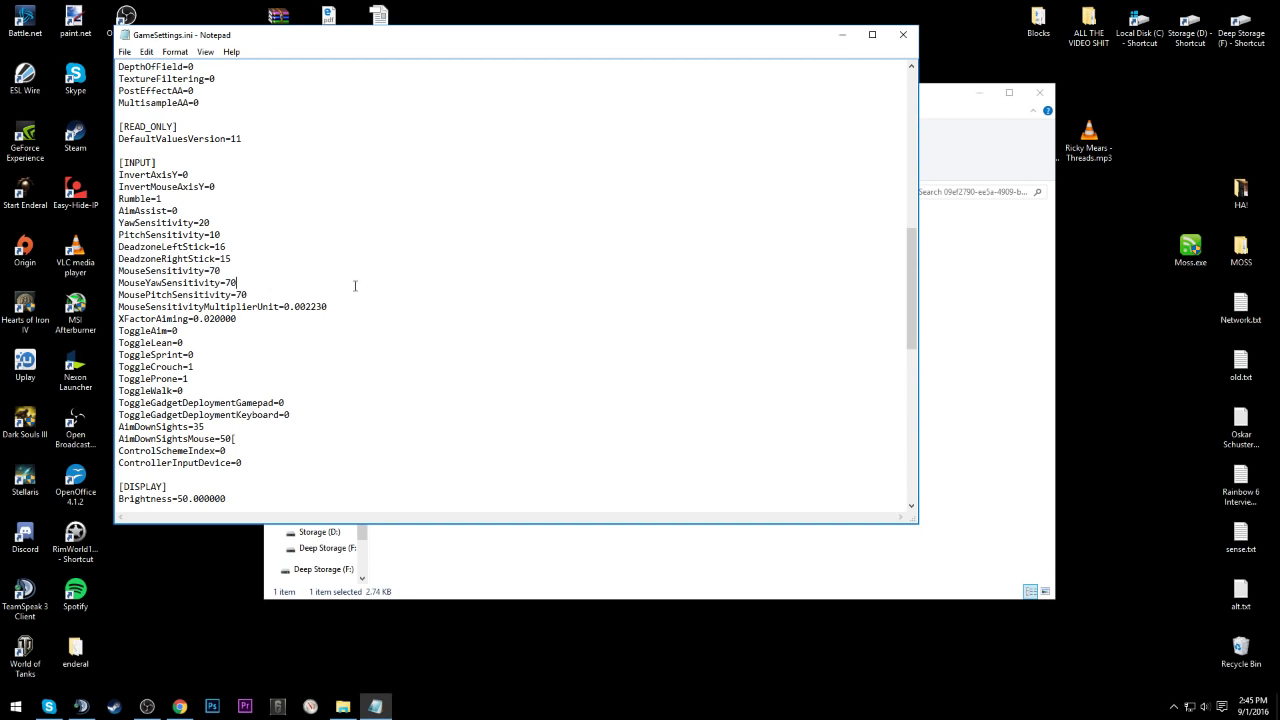
pyautogui.click(125, 53)
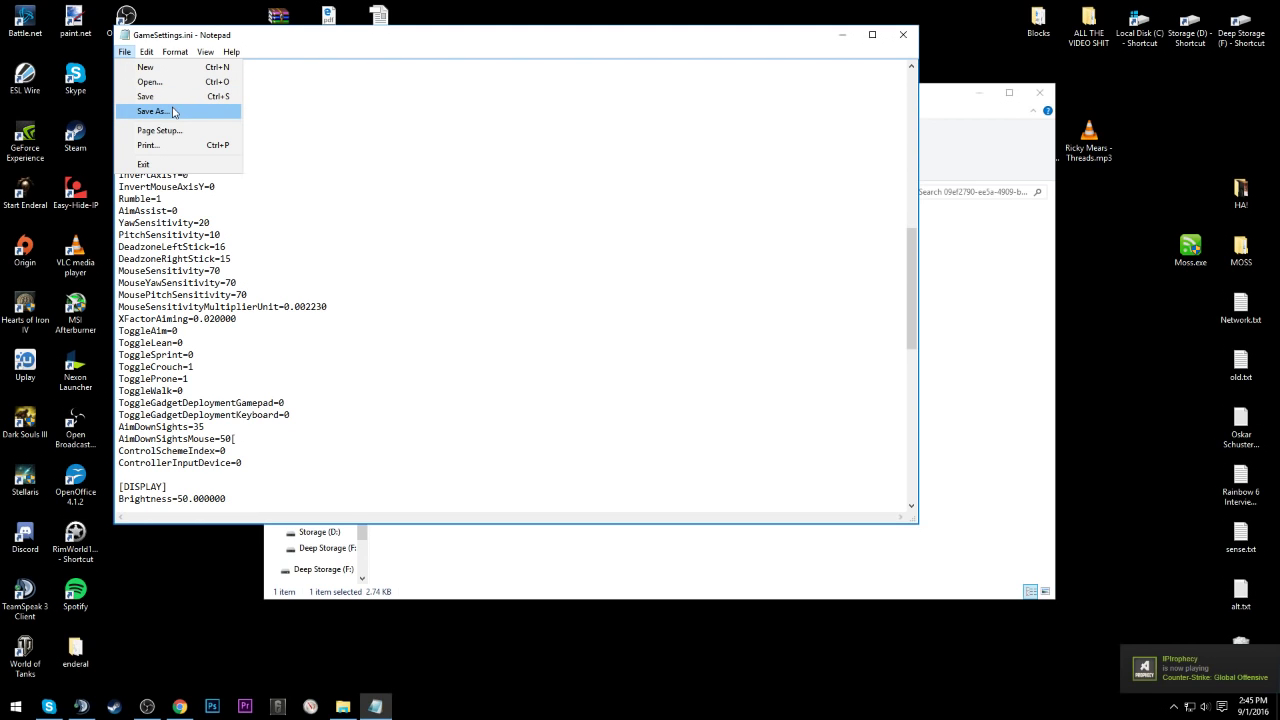
pyautogui.hotkey('alt', 'Tab')
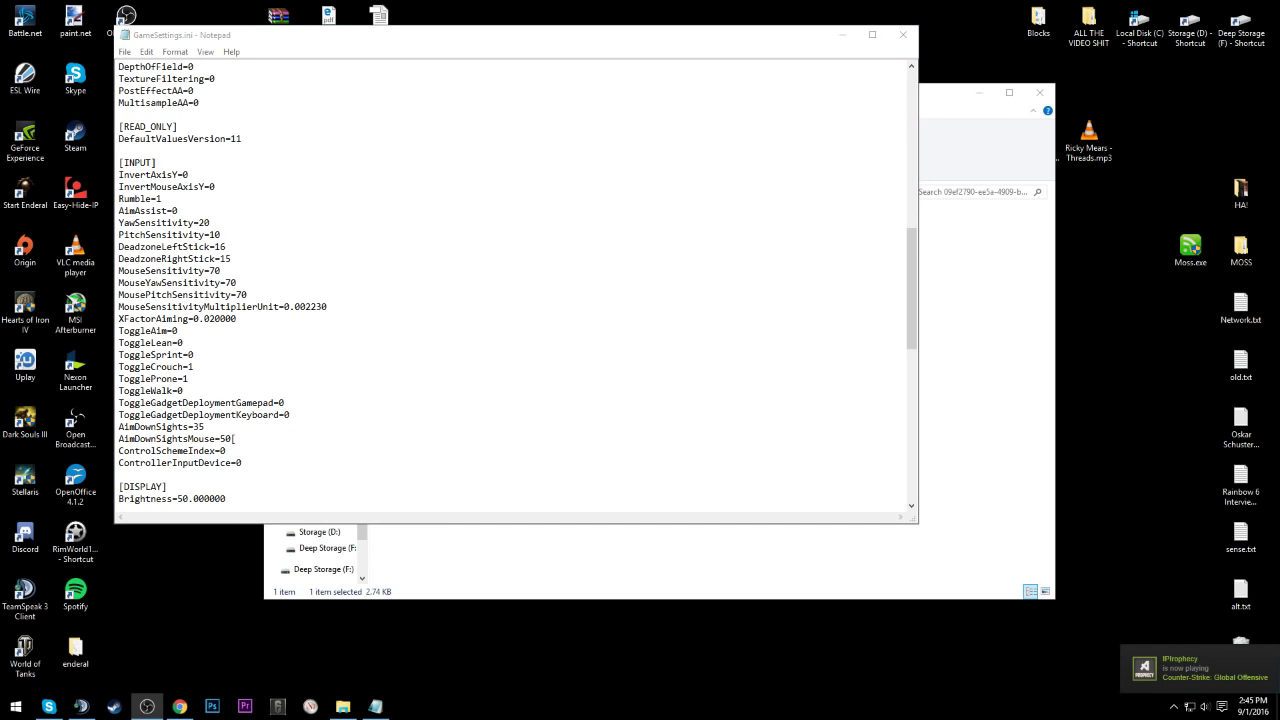